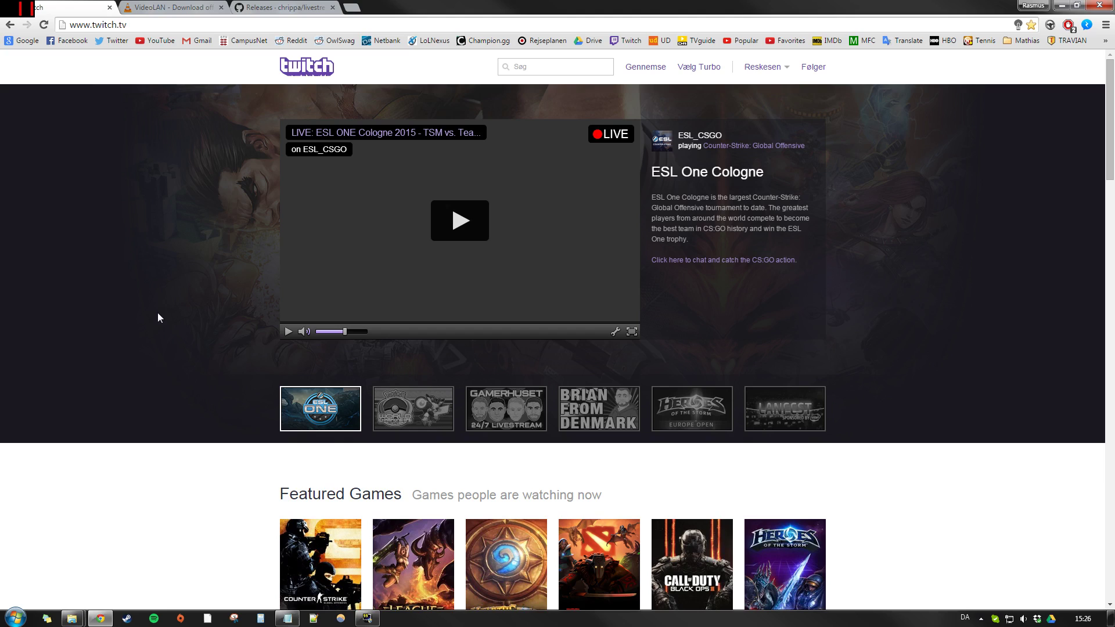
Step: Show the VideoLAN page for downloading VLC for Windows
click(164, 10)
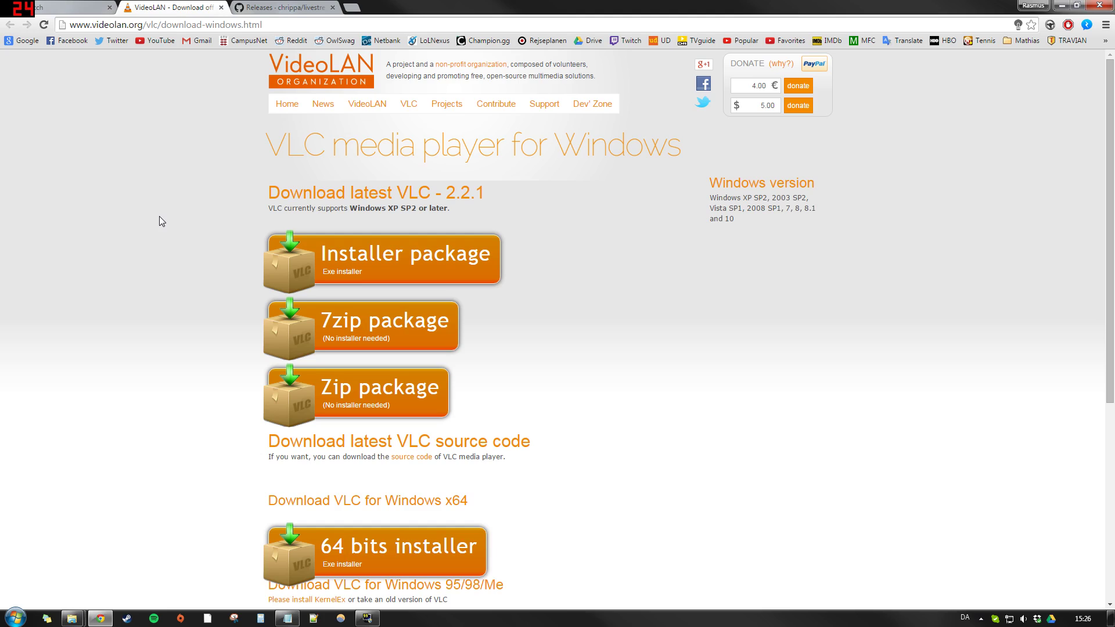
click(274, 9)
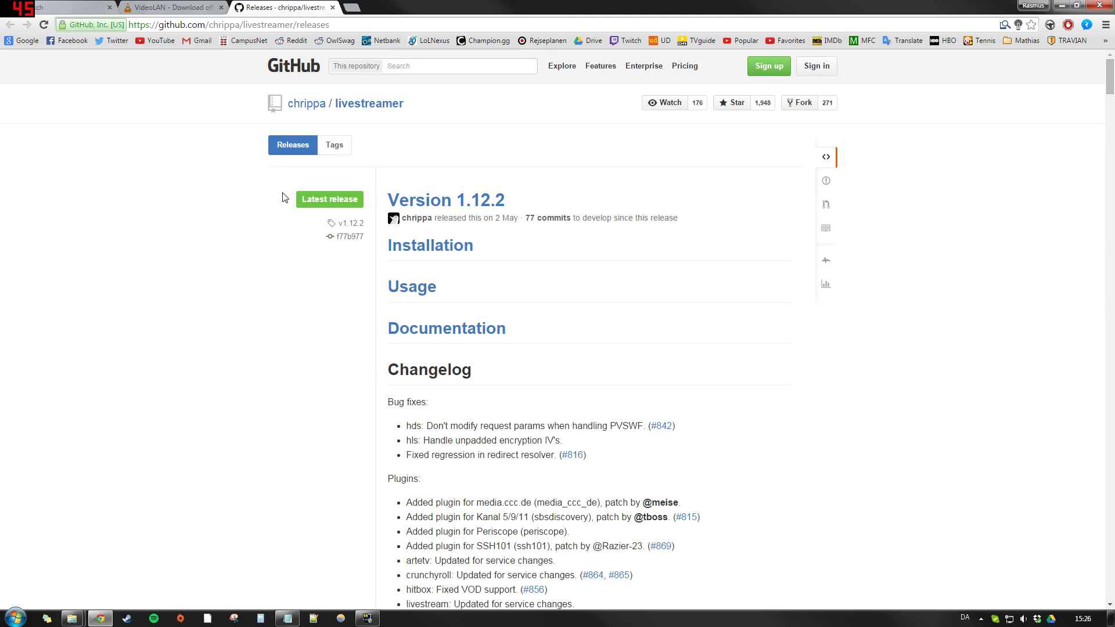
scroll(287, 270, down, 2)
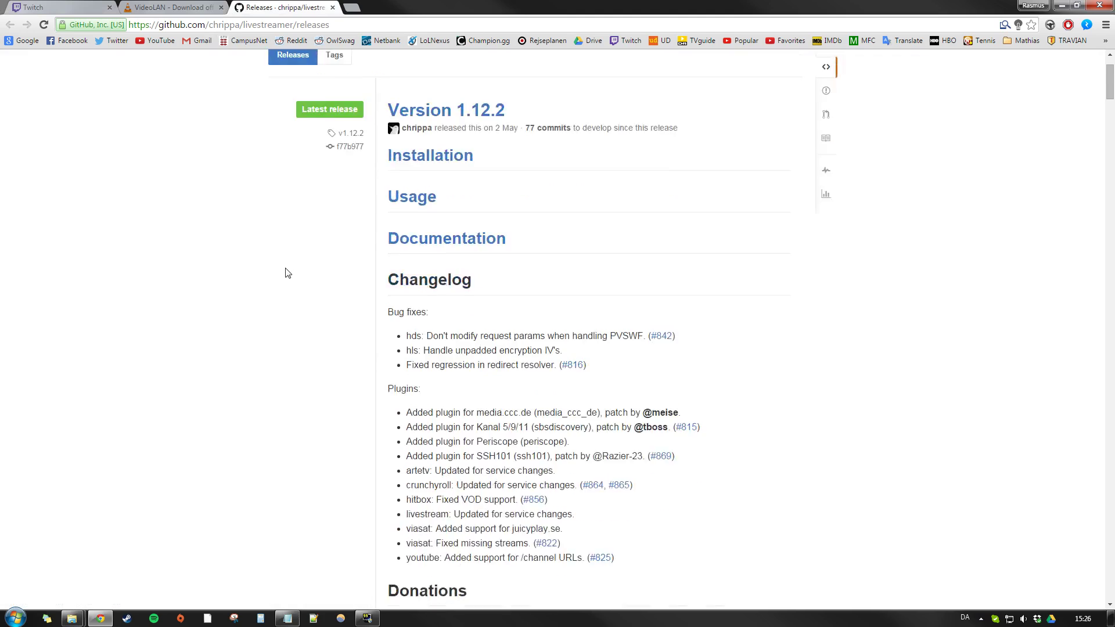
scroll(288, 273, down, 5)
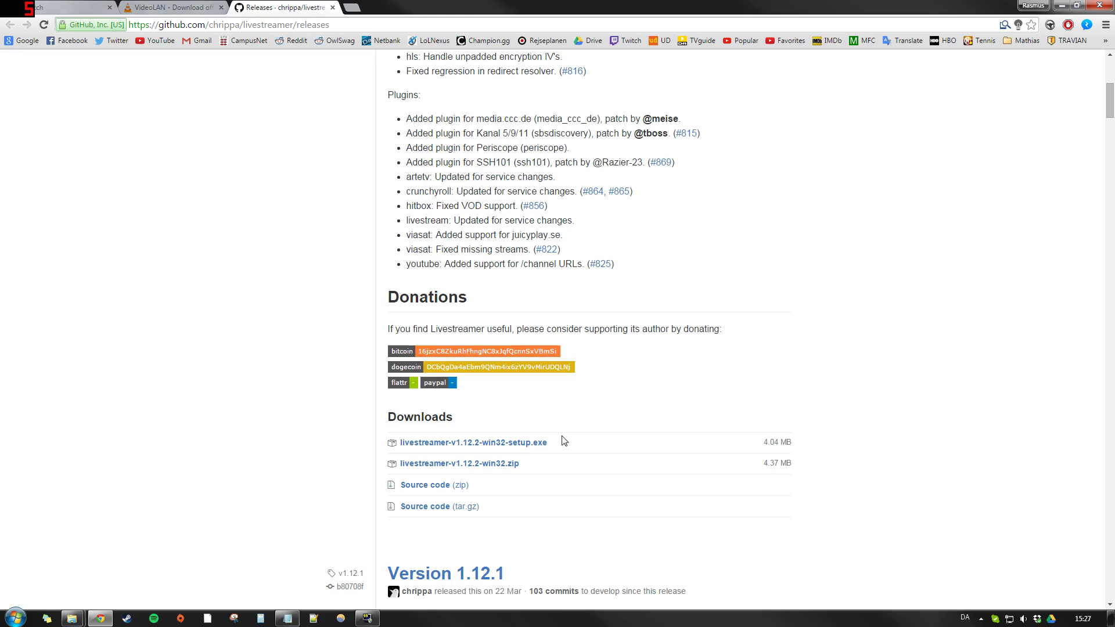
scroll(181, 358, up, 7)
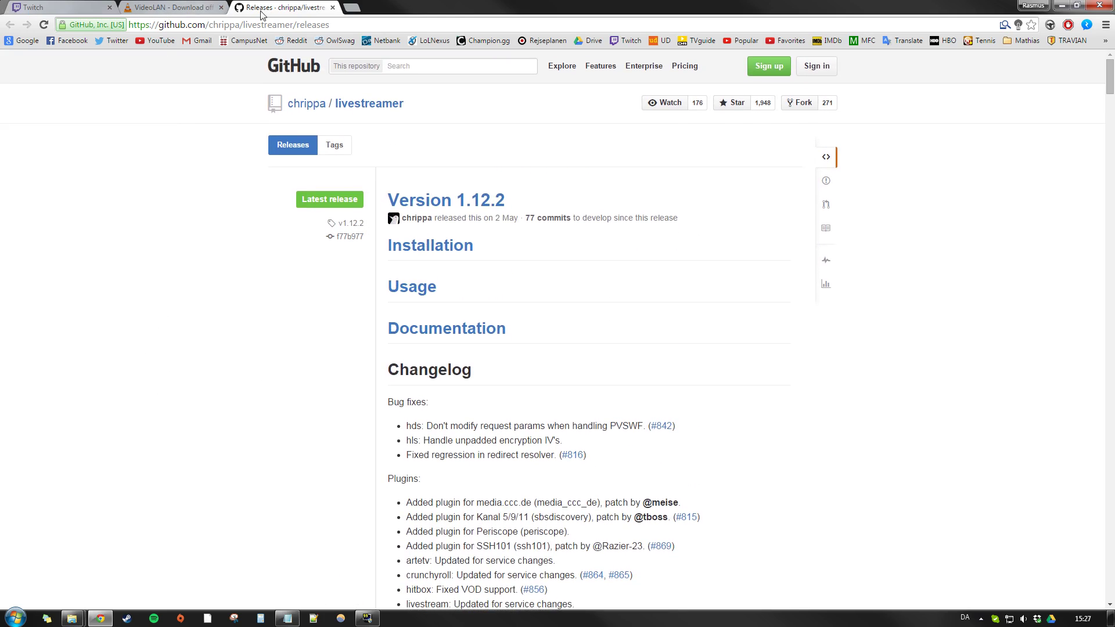
scroll(207, 291, down, 7)
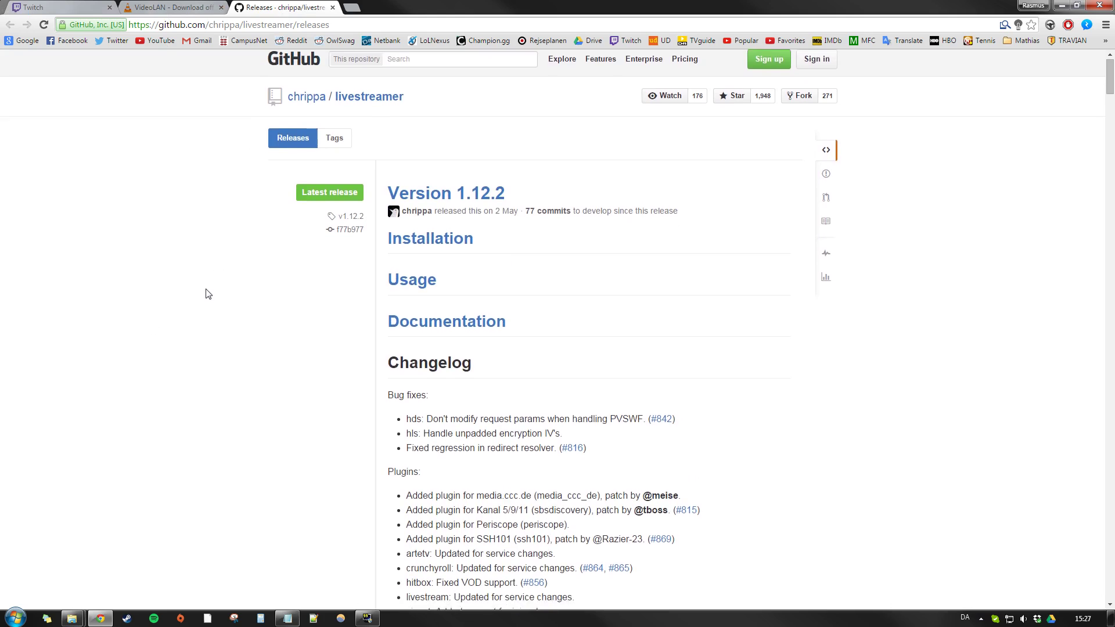
click(287, 618)
click(581, 49)
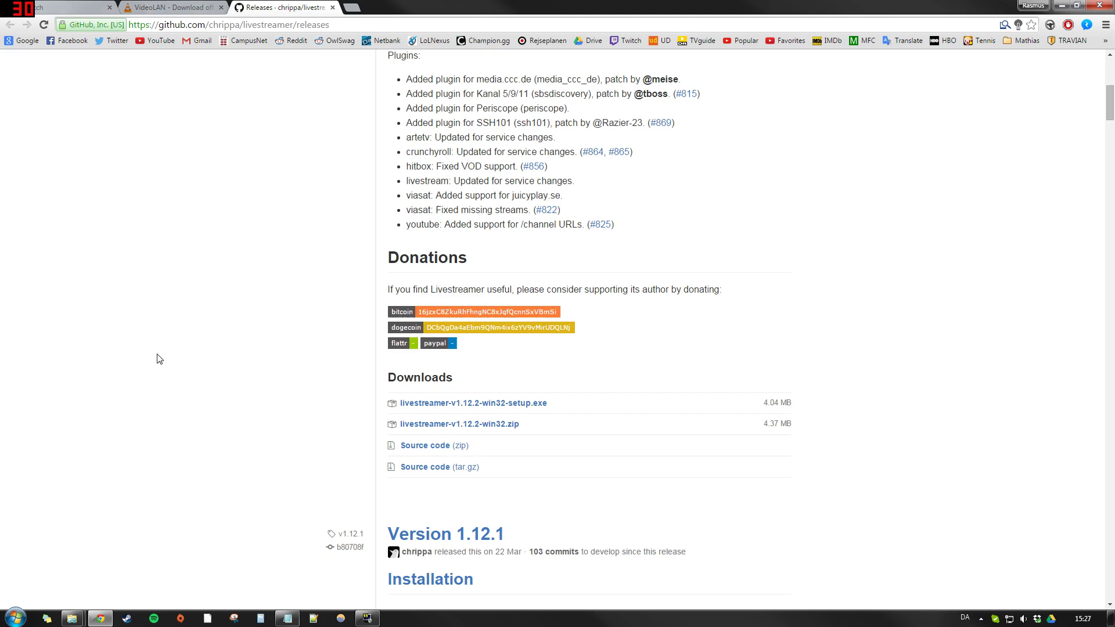
scroll(154, 360, up, 7)
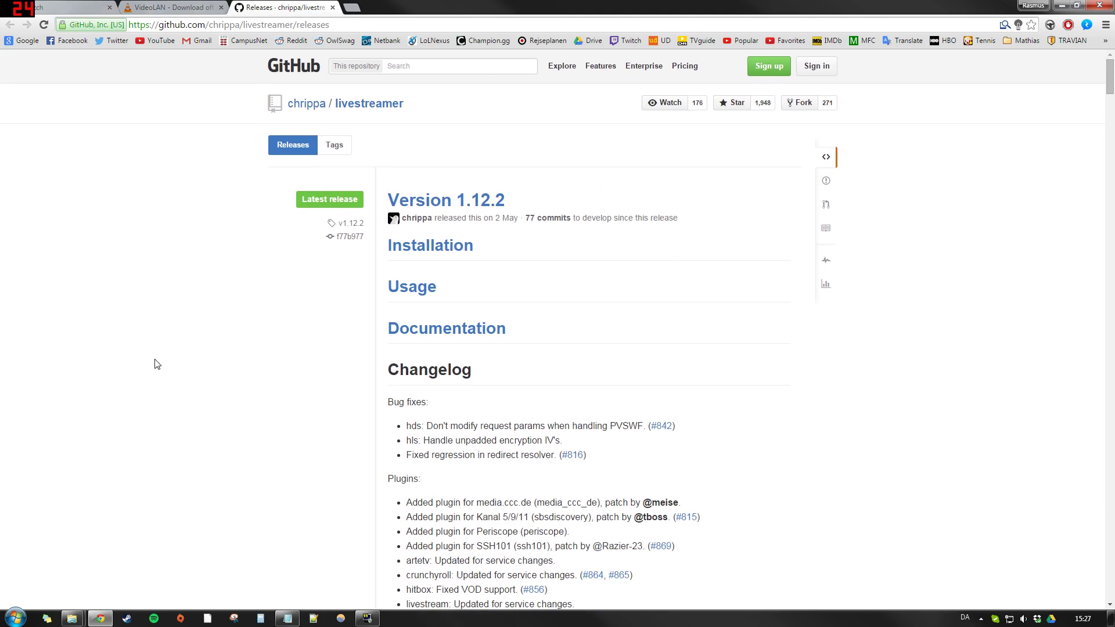
click(182, 11)
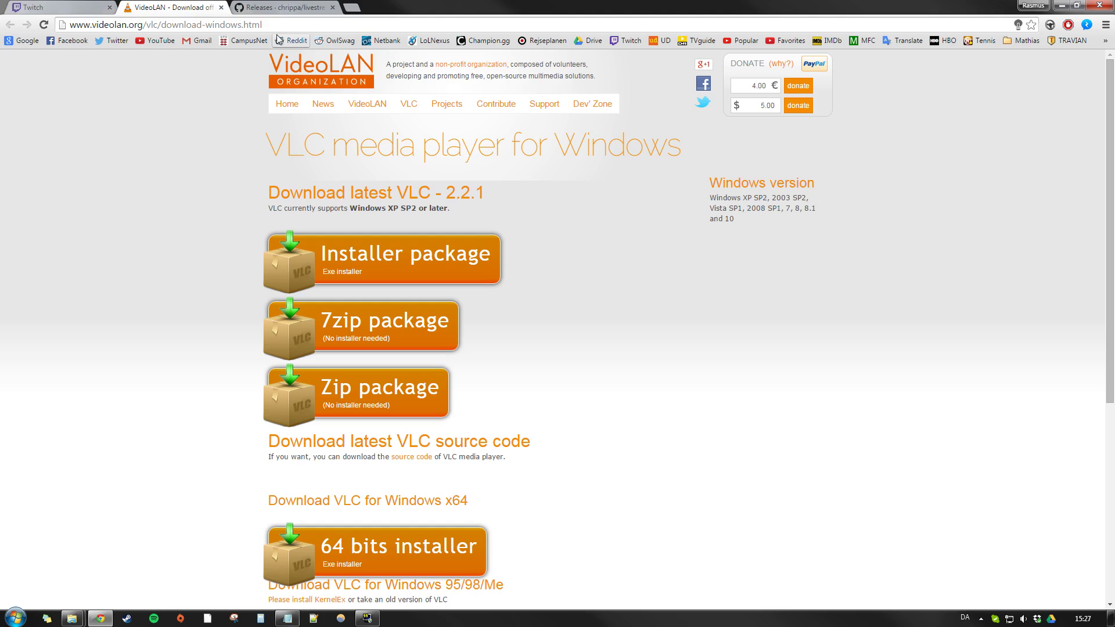
click(277, 8)
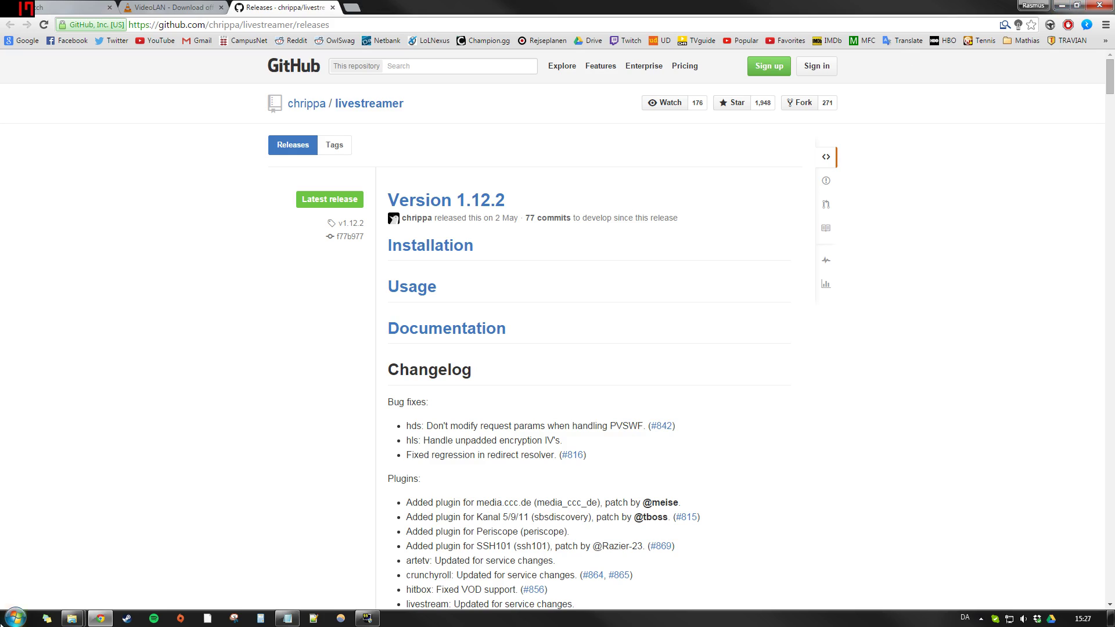
Step: Launch Command Prompt via cmd, centre its window, and enter livestreamer at the prompt
click(15, 619)
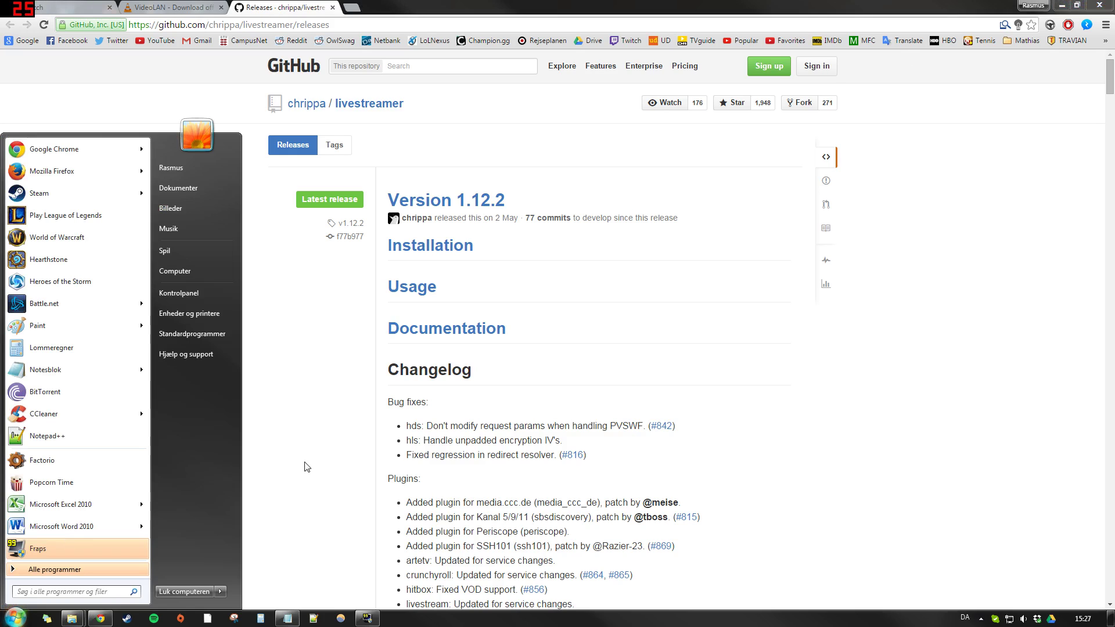
text(cmd)
key(Return)
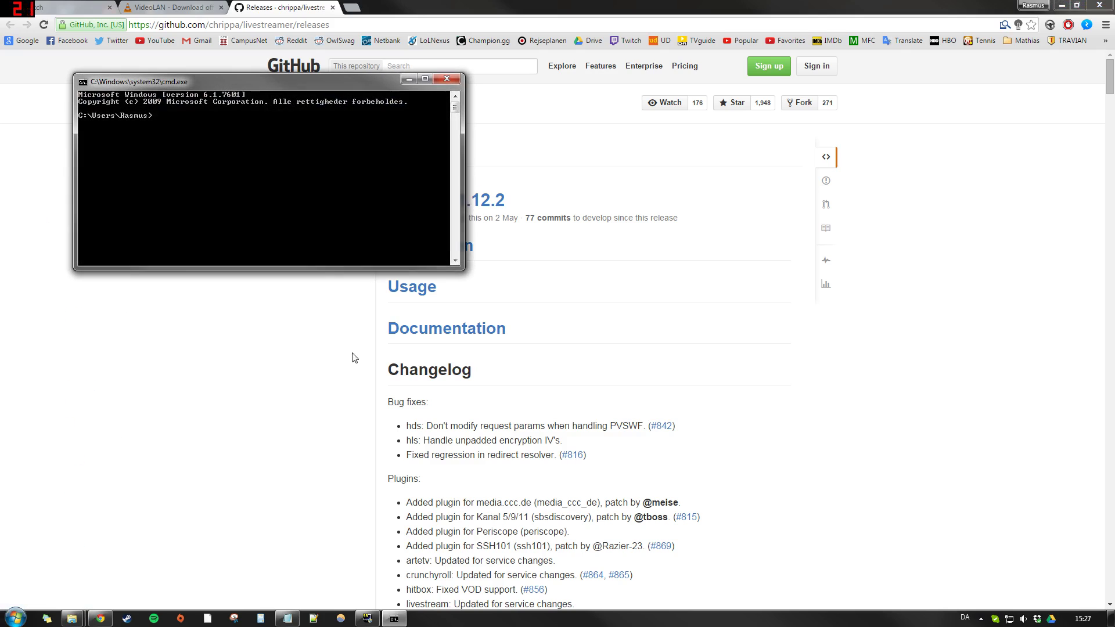
drag(335, 86, 515, 253)
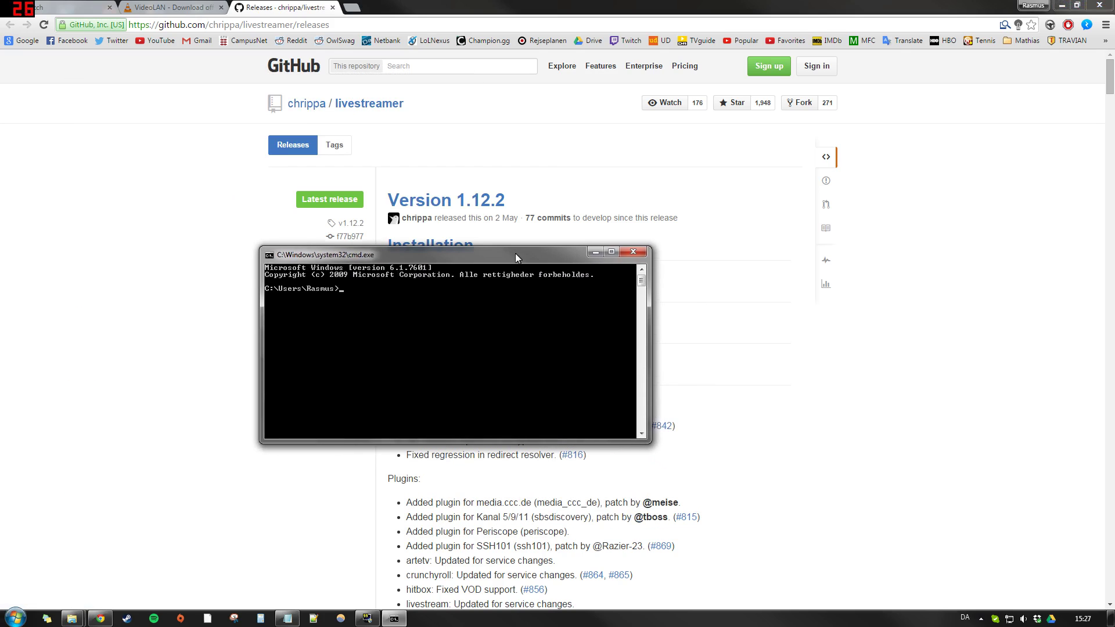
text(livestr)
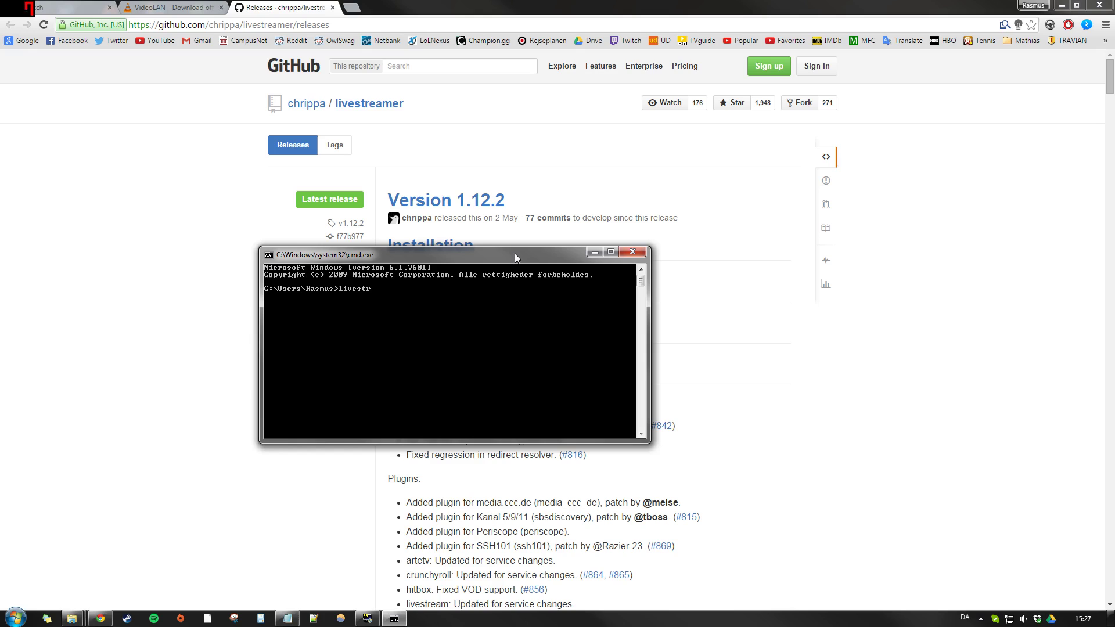
text(eamer)
Step: Open the ESL One Cologne esl_csgo channel on Twitch and copy its URL
click(75, 6)
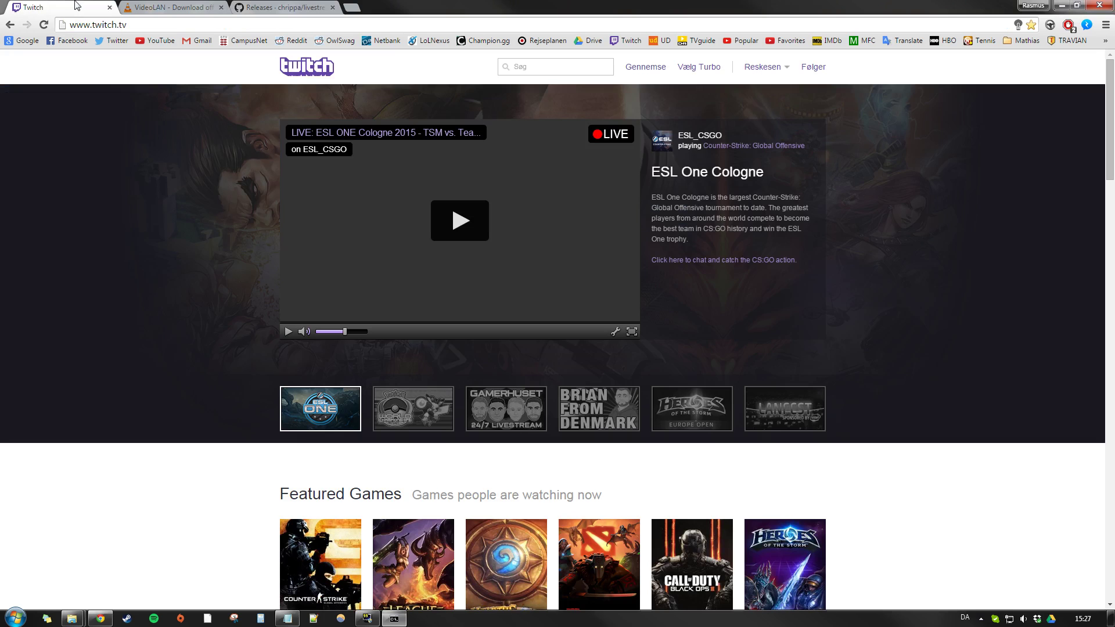
click(677, 174)
key(ctrl+l)
key(ctrl+c)
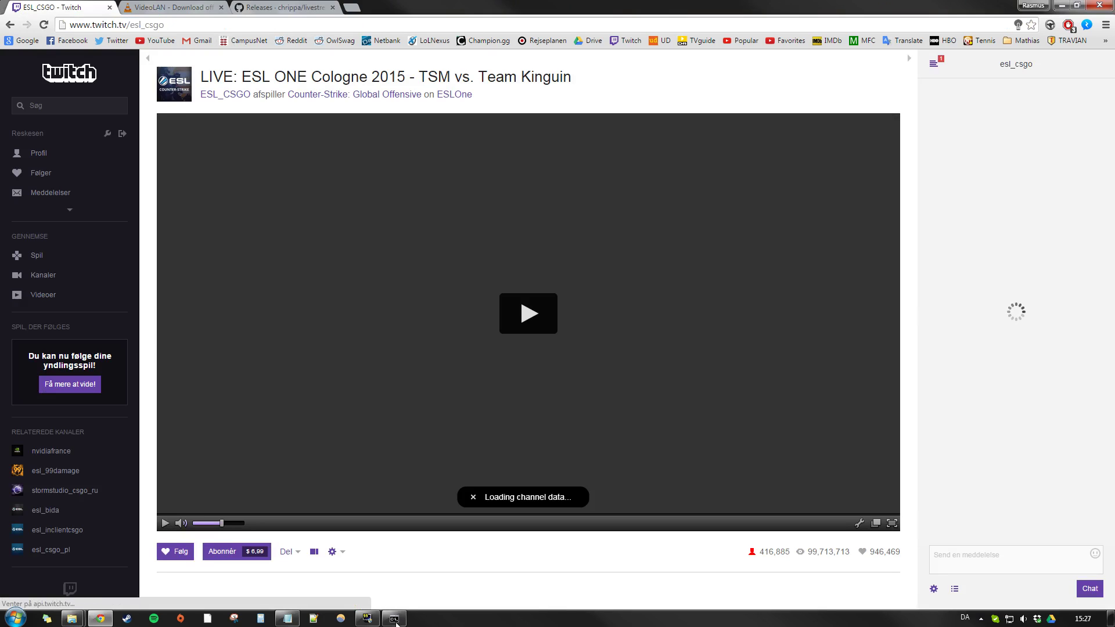
Step: Paste the channel URL after livestreamer, add best, and run it to play in VLC
click(395, 619)
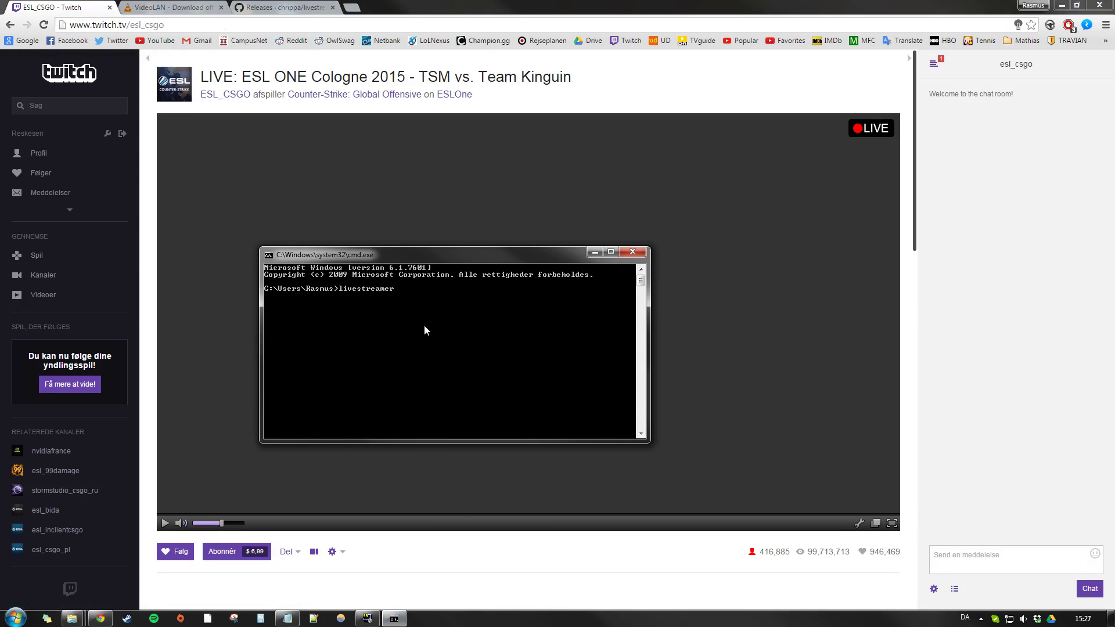
right_click(404, 296)
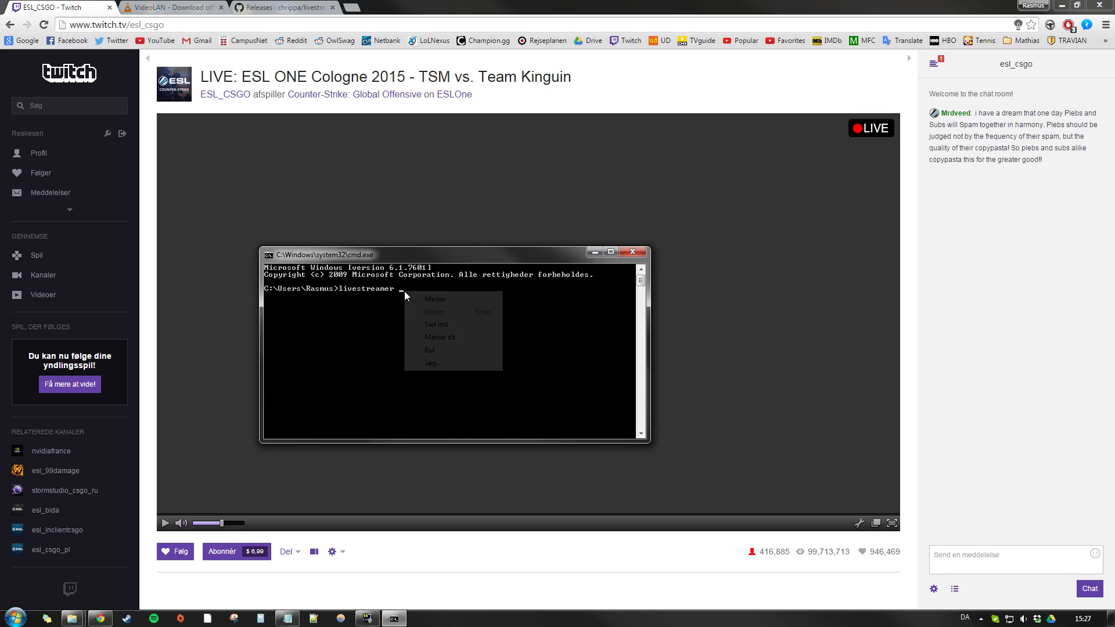
click(442, 325)
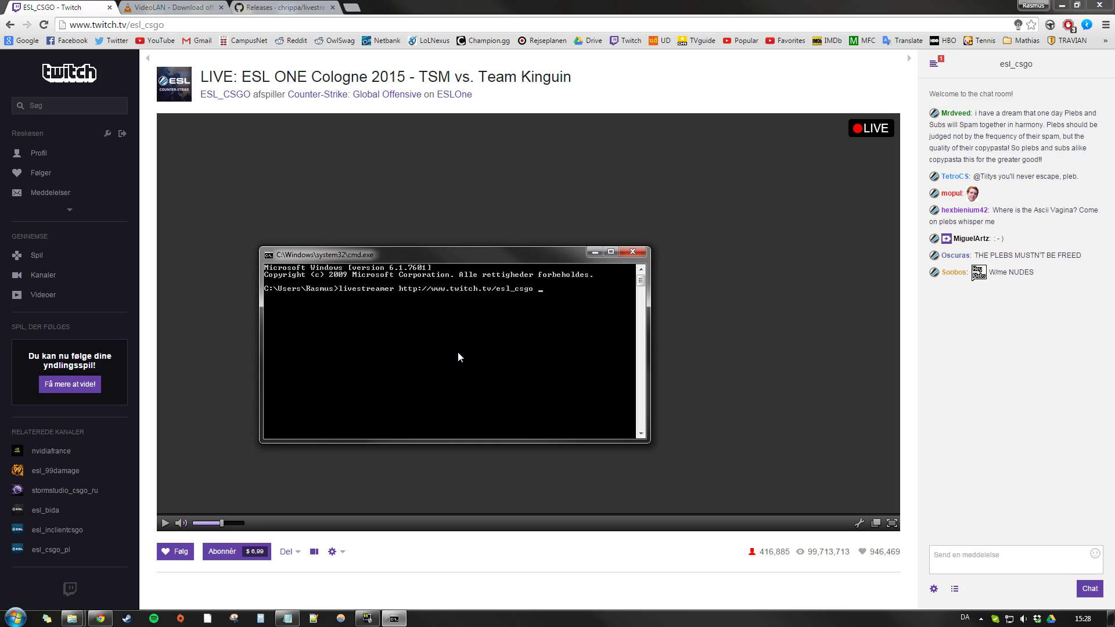
text(best)
key(Return)
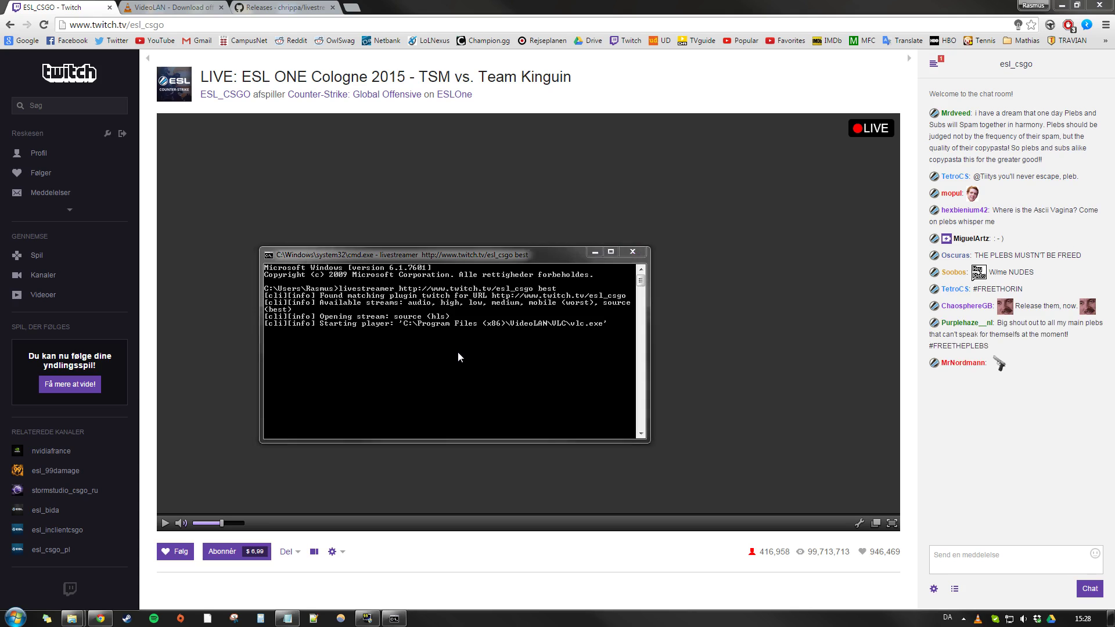
scroll(522, 340, down, 3)
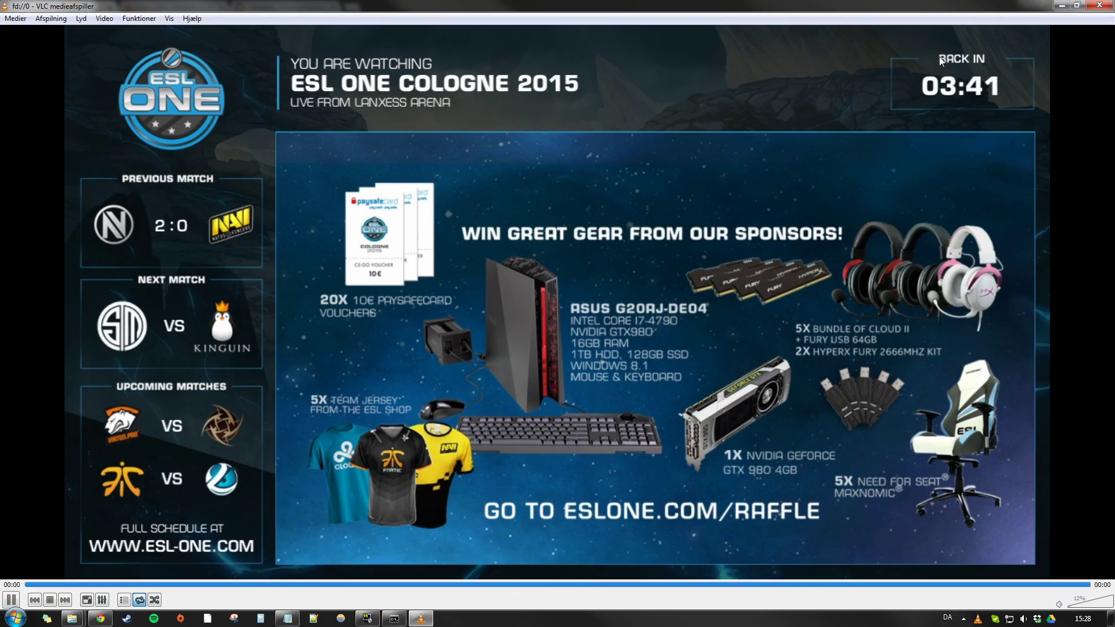
Step: Close the VLC window playing the esl_csgo live stream
click(1100, 7)
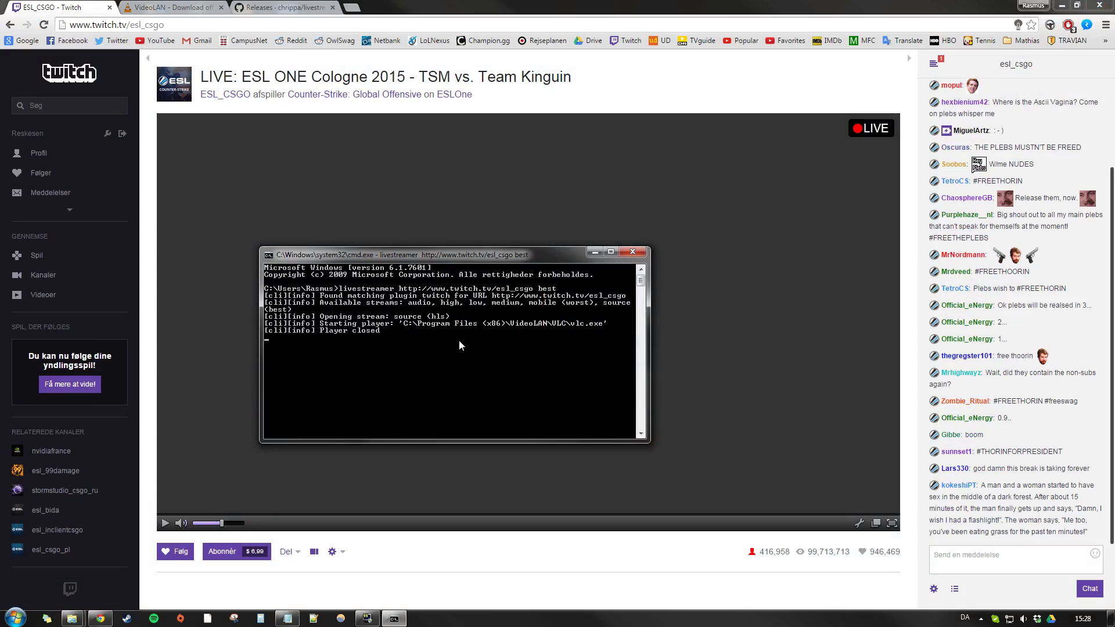
Step: Rerun the previous esl_csgo livestreamer command, then close the VLC player again
key(Up)
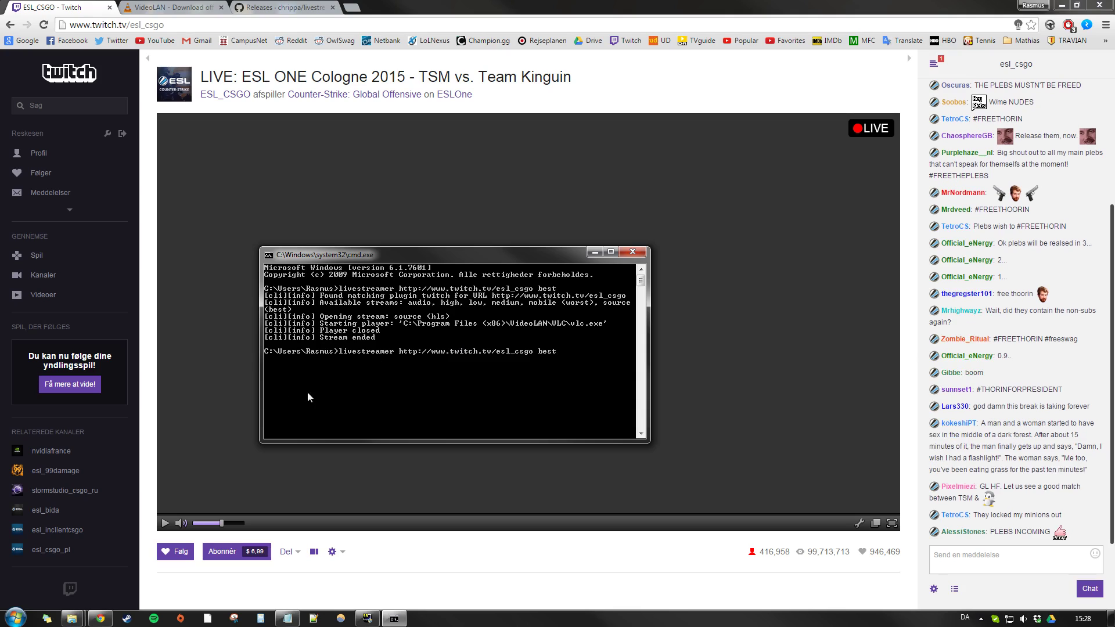
key(Return)
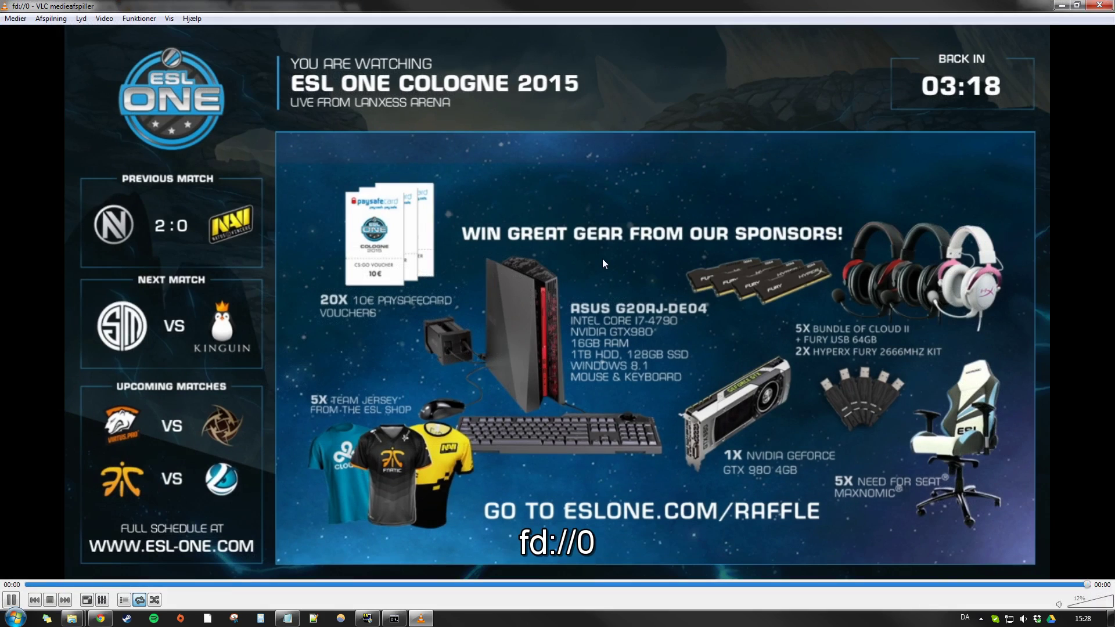
click(1100, 7)
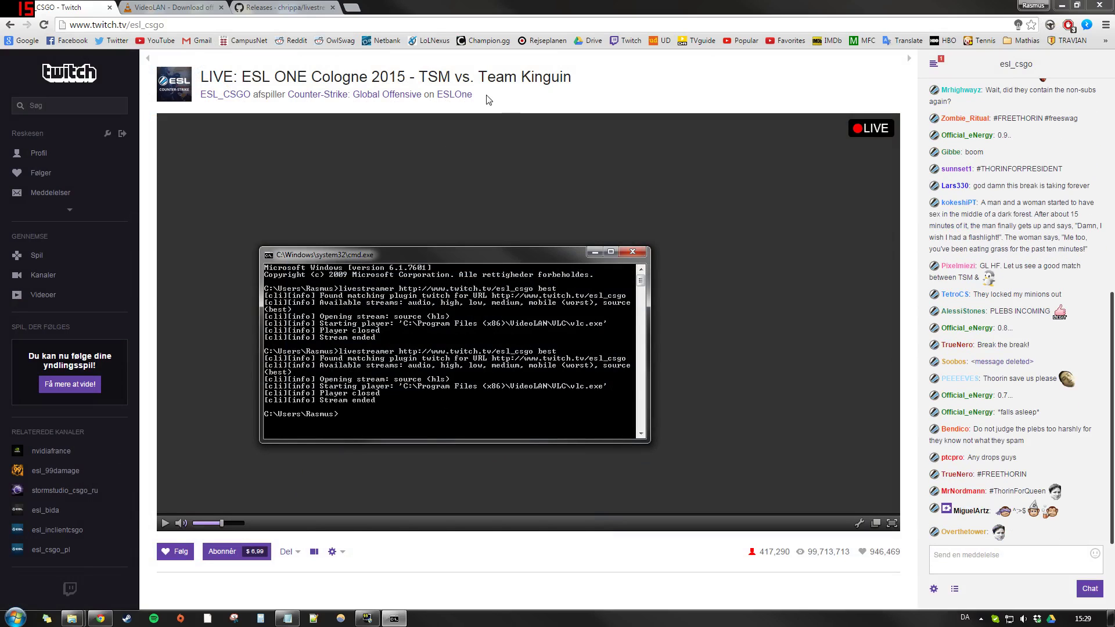
Step: Open the past broadcast 'RERUN - Team Kinguin vs. Team Immunity [Dust2]', copy its address, and play it
click(225, 95)
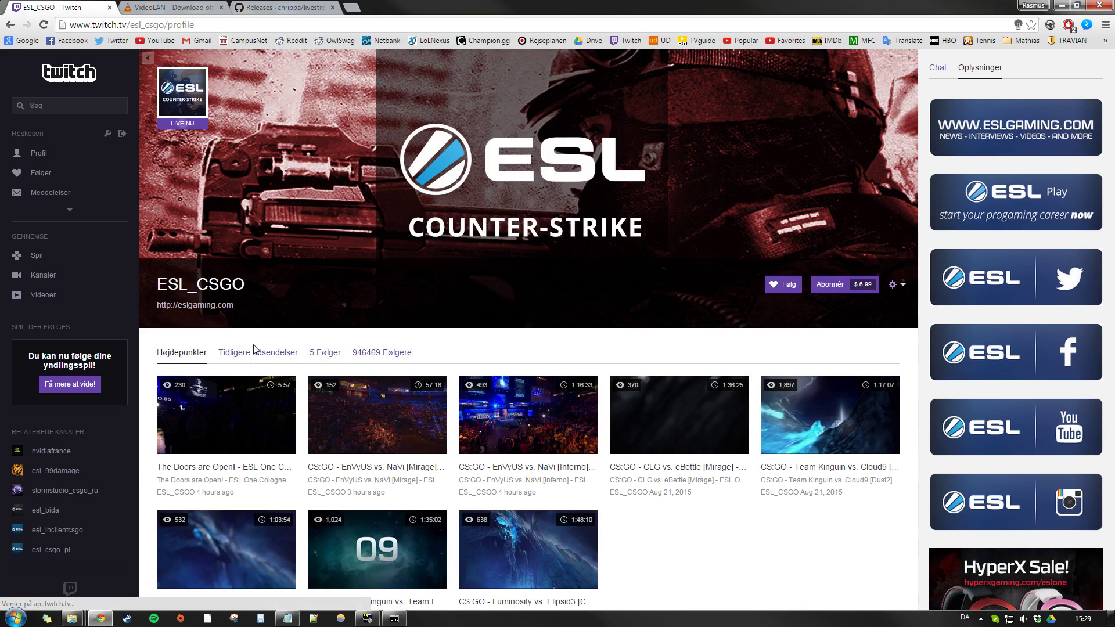
click(255, 350)
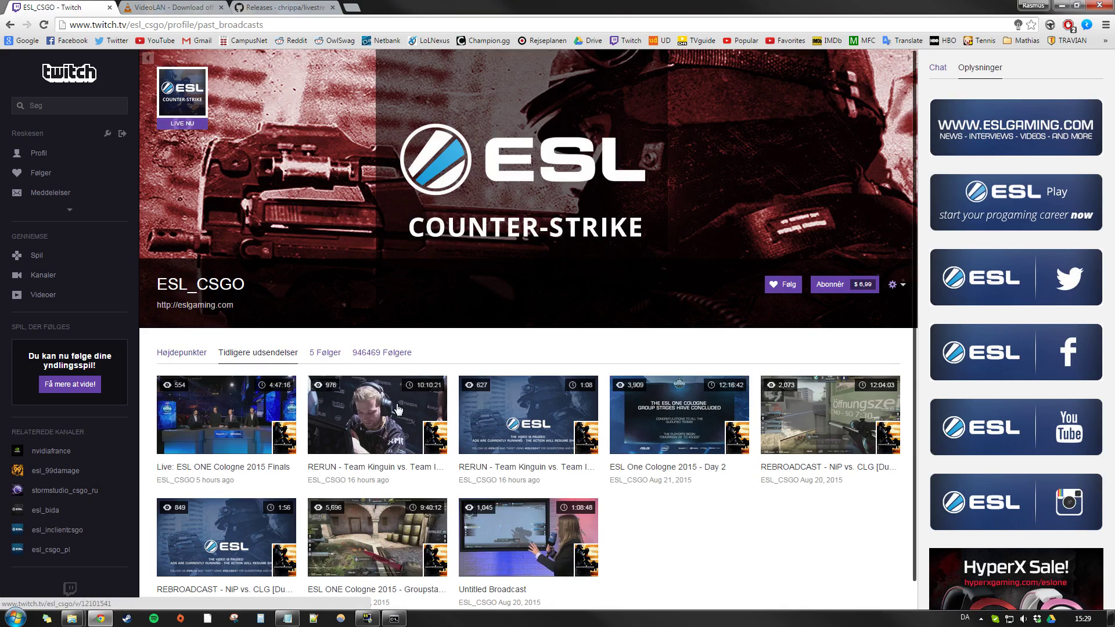
click(382, 414)
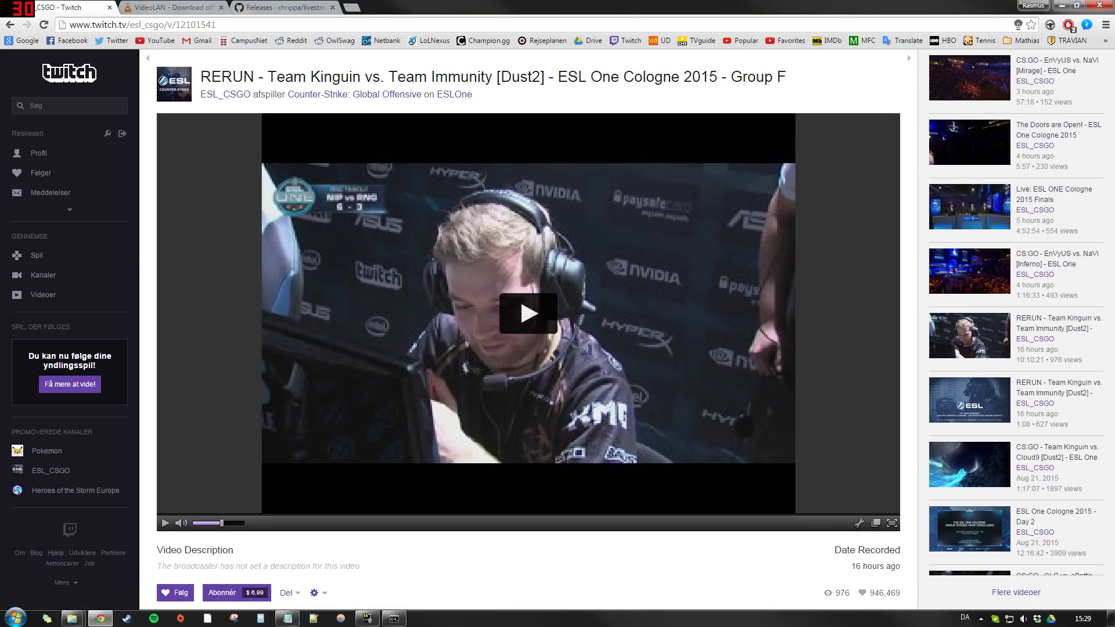
key(ctrl+l)
key(ctrl+c)
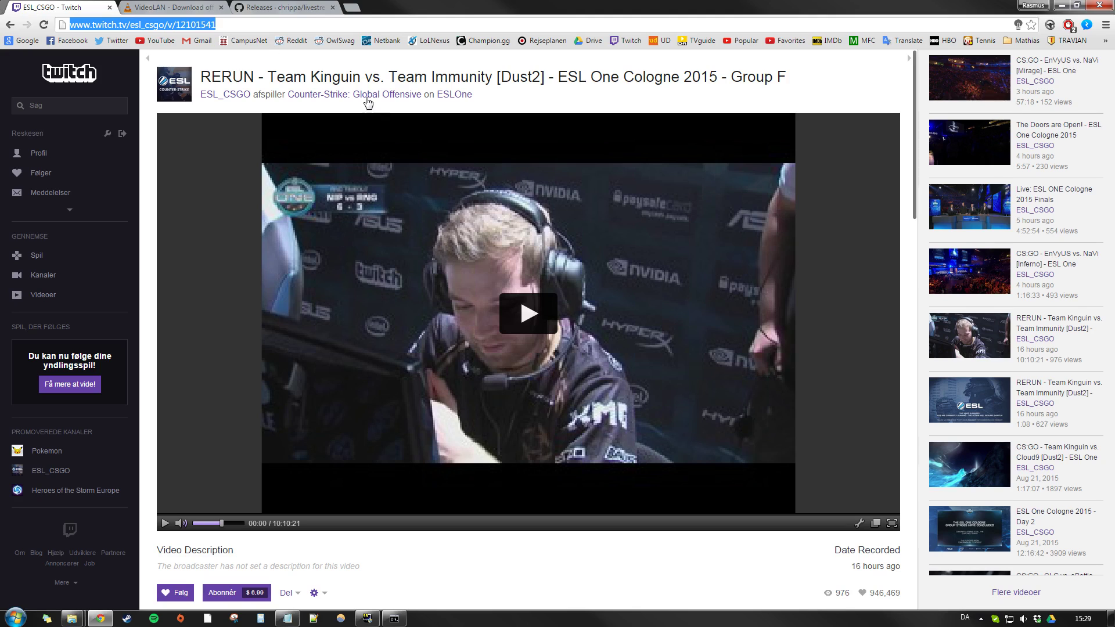
click(495, 517)
key(alt+Tab)
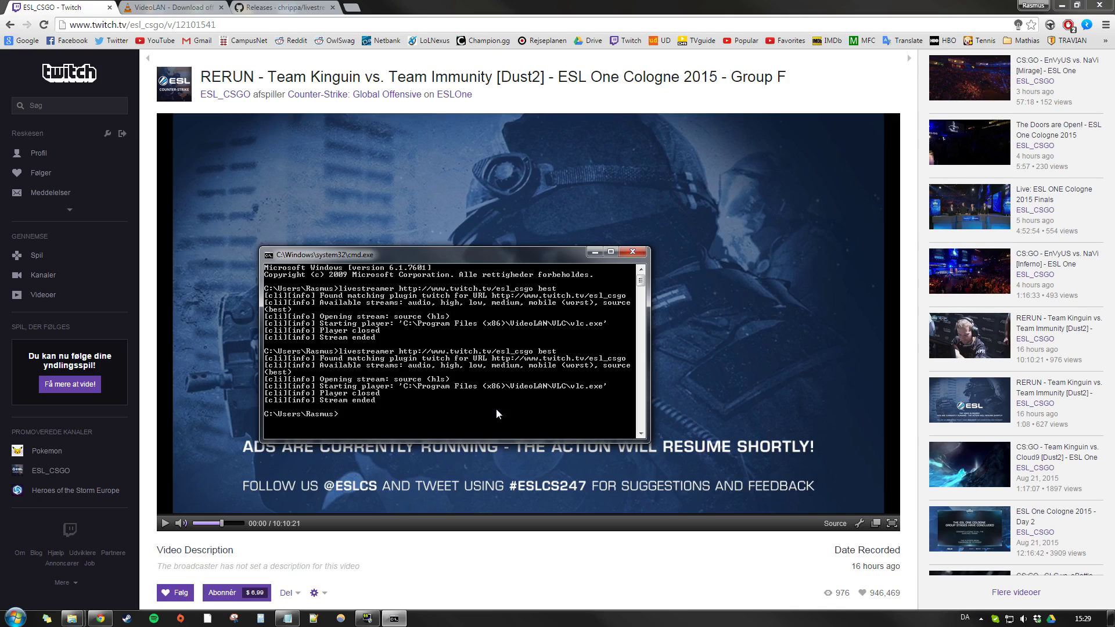
Step: Run livestreamer on the VOD address with best quality and --player-passthrough=hls
text(livestreamer)
right_click(424, 412)
click(459, 446)
text(best)
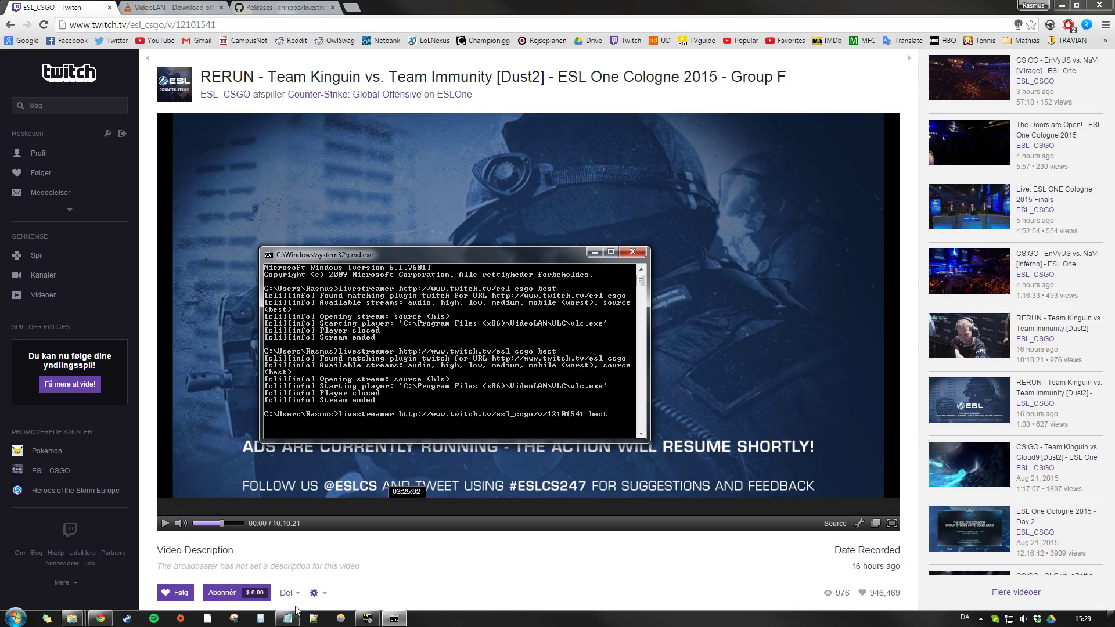
click(287, 618)
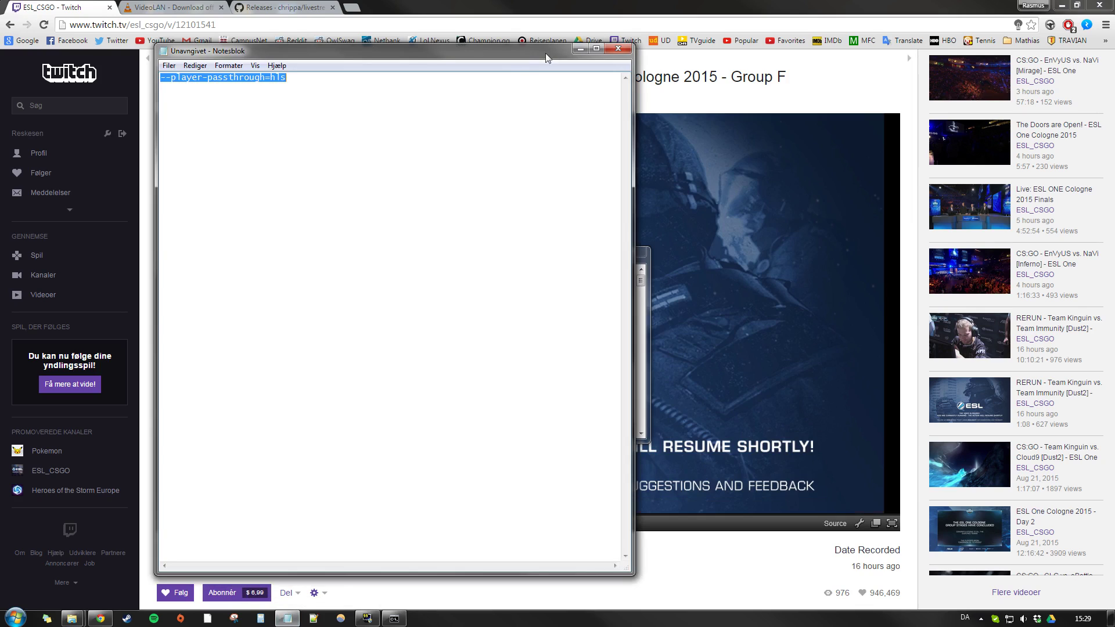
click(580, 49)
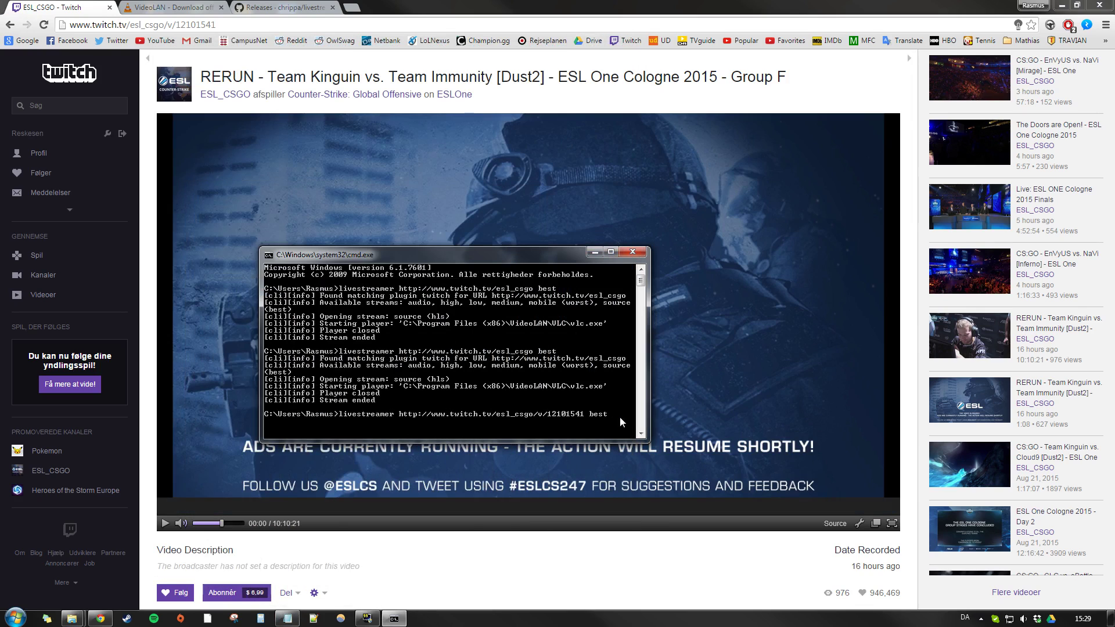
right_click(619, 417)
click(642, 443)
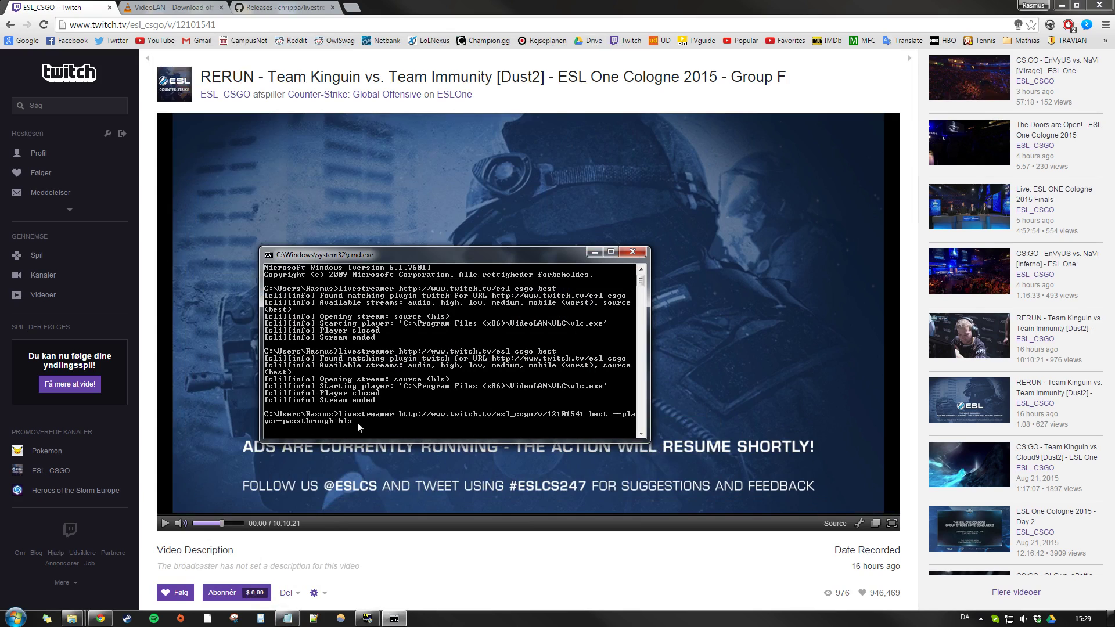
key(Return)
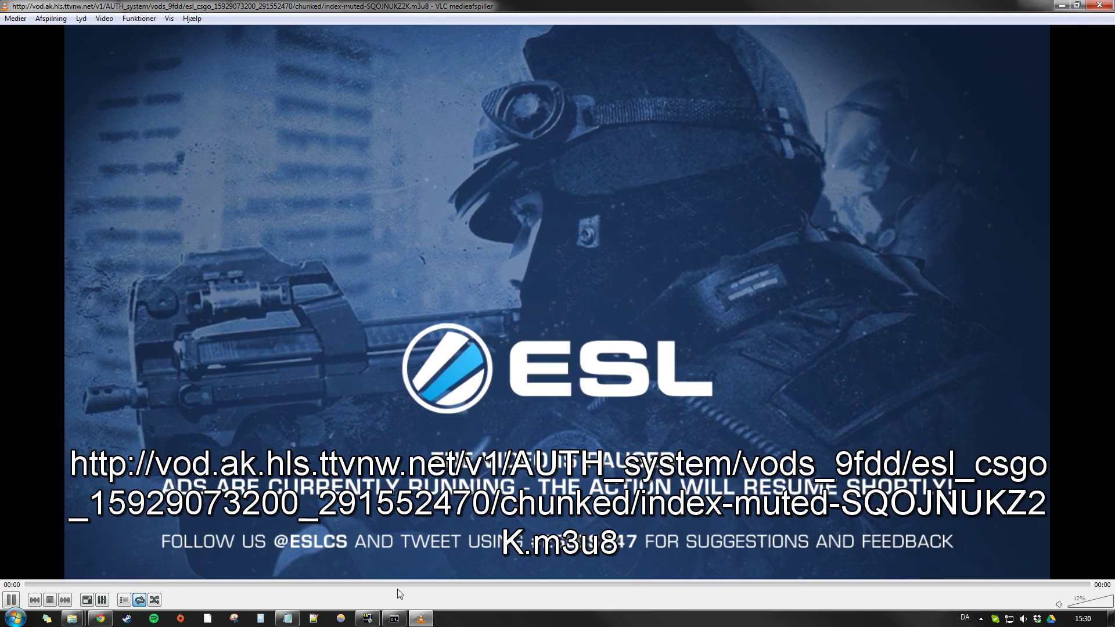
Step: Skip the VOD ahead to the NaVi vs. CLG round, pause it, and return to Twitch
click(363, 585)
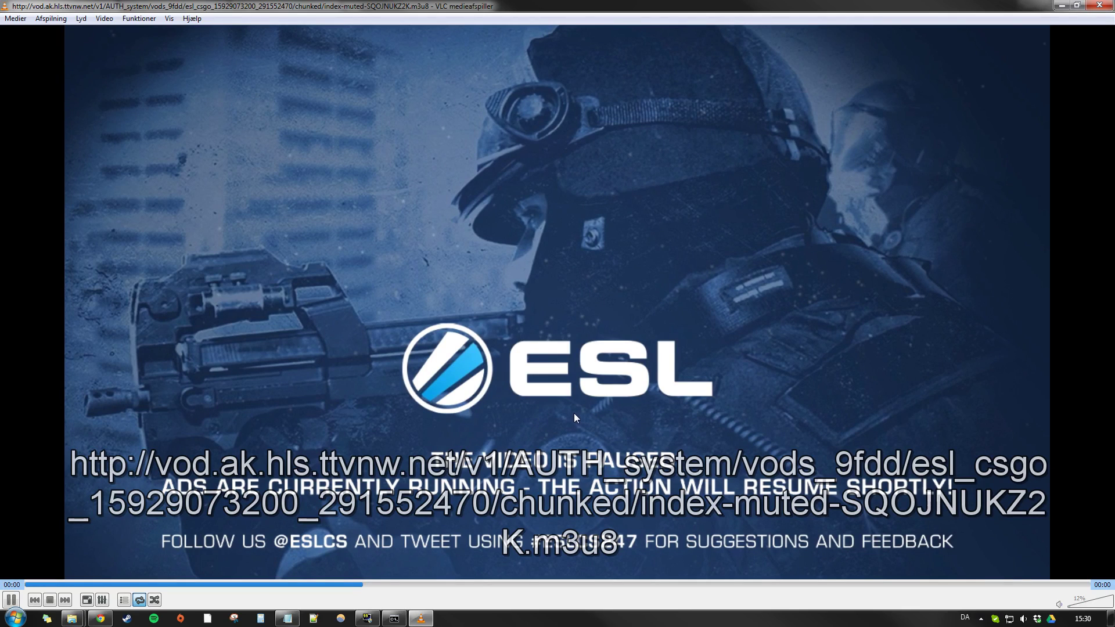
click(100, 619)
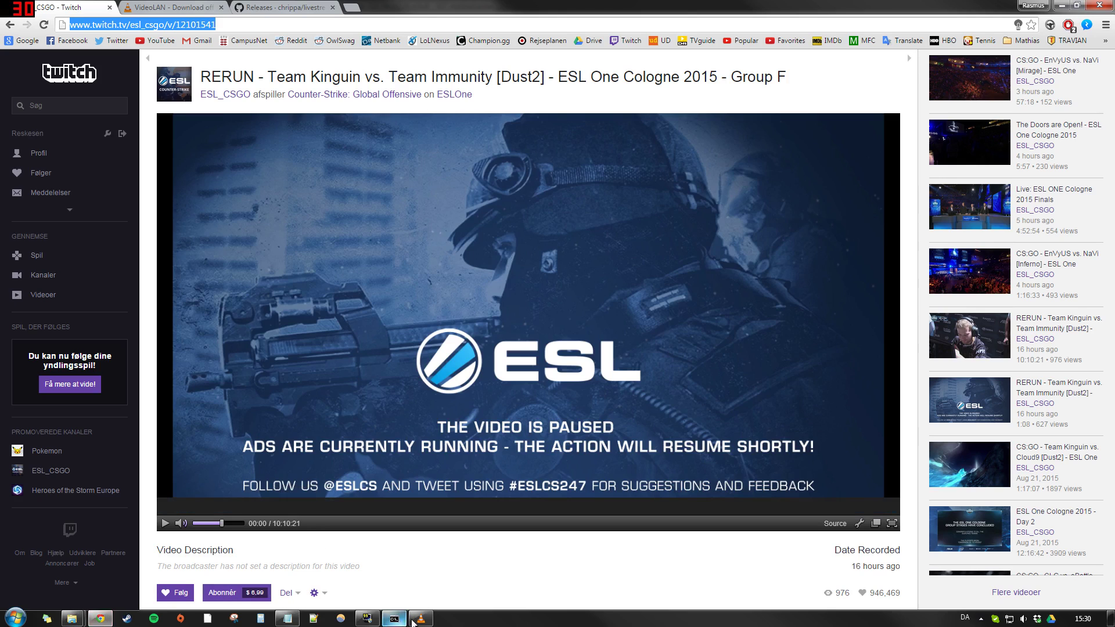
click(414, 620)
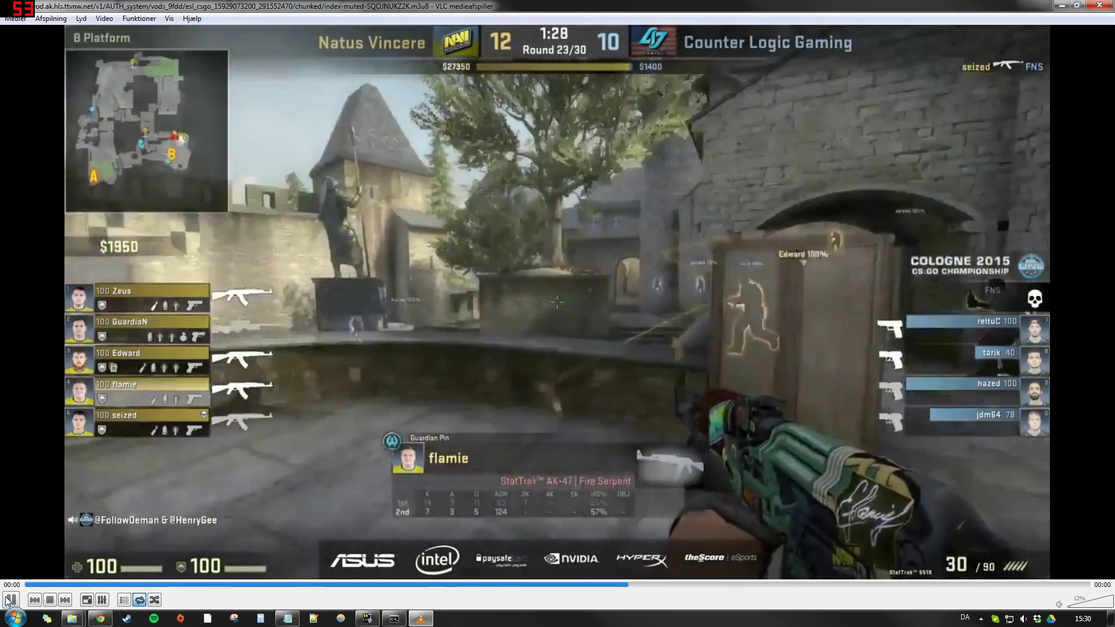
click(10, 600)
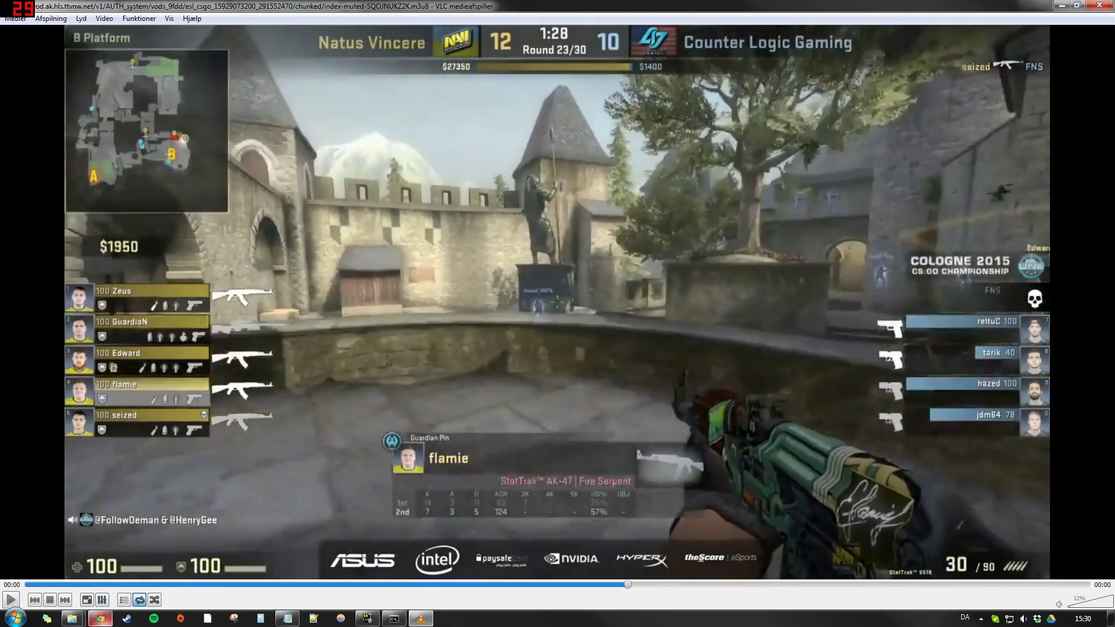
click(101, 618)
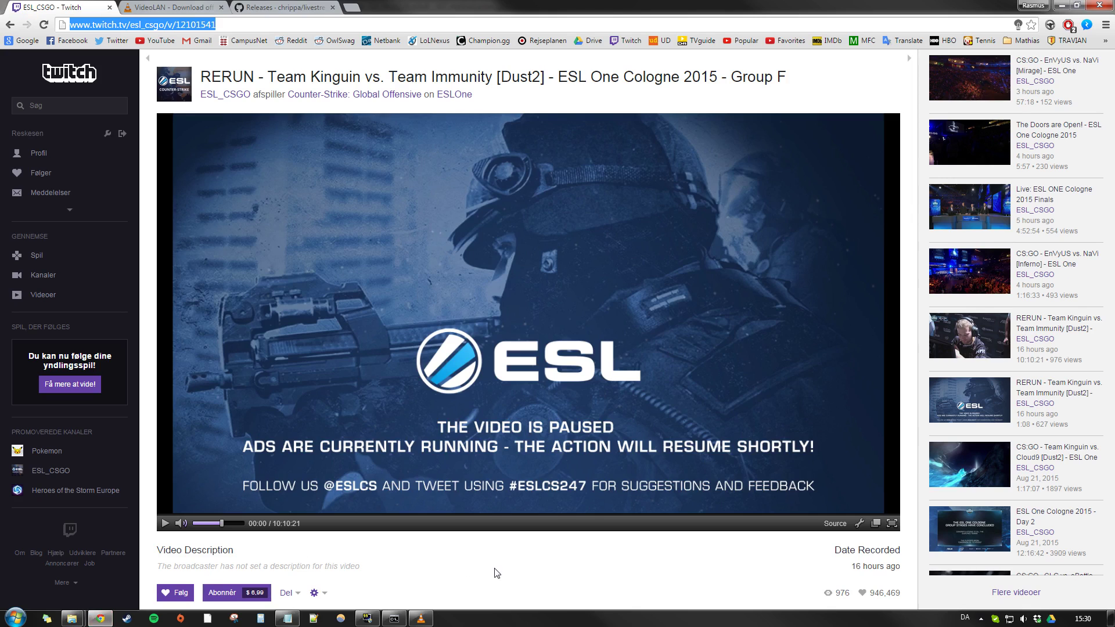
Step: Bring the livestreamer console forward and close the VLC player from the VOD run
click(394, 619)
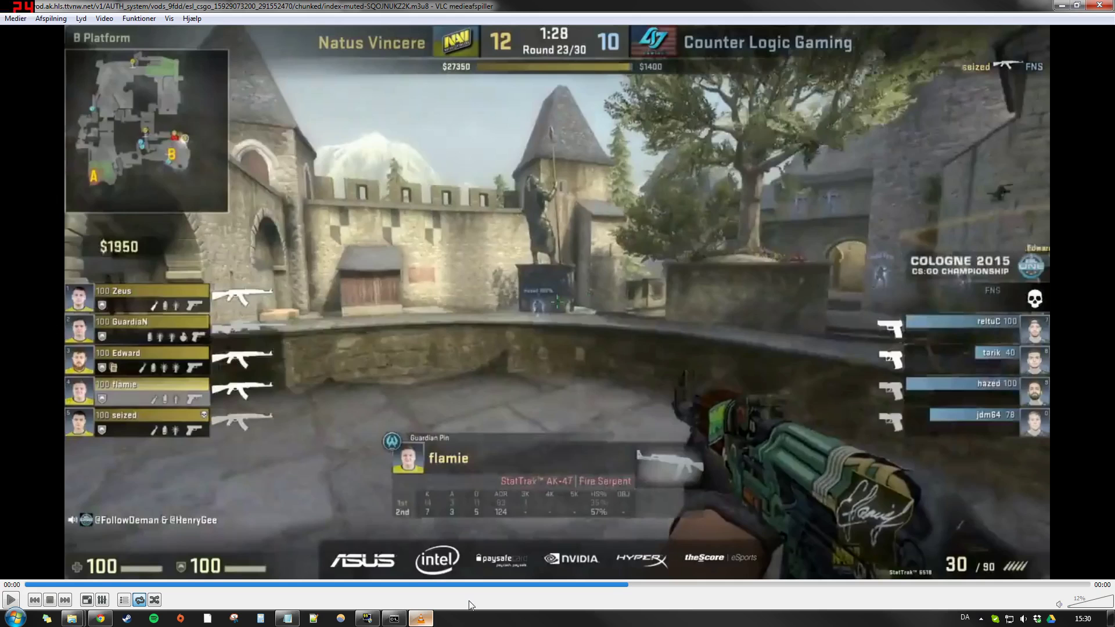
click(1099, 6)
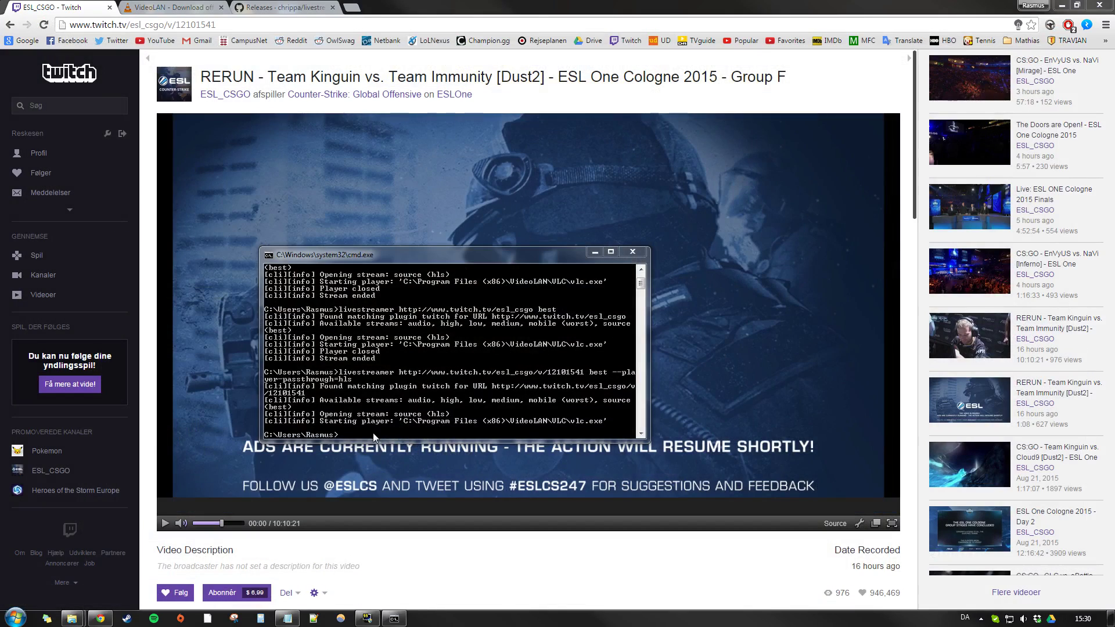